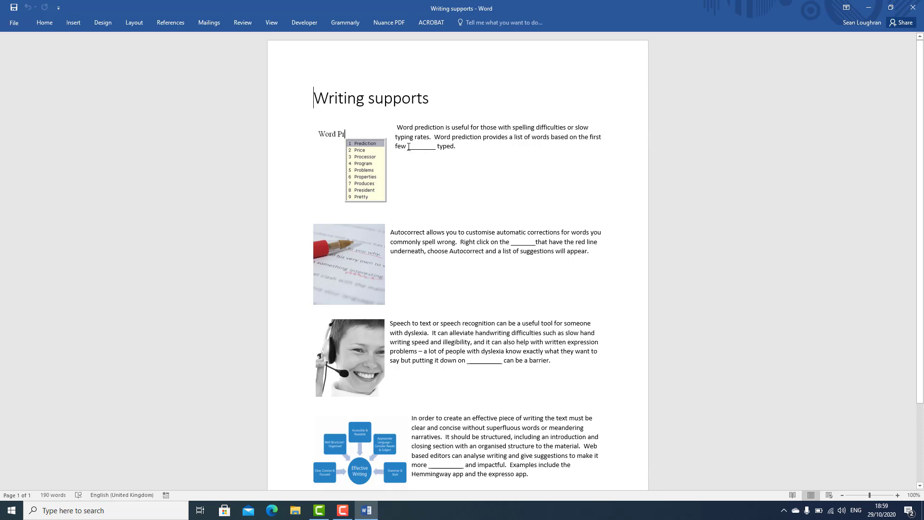
Examine the first answer blank in the Writing supports worksheet and close the document.
drag(408, 146, 436, 147)
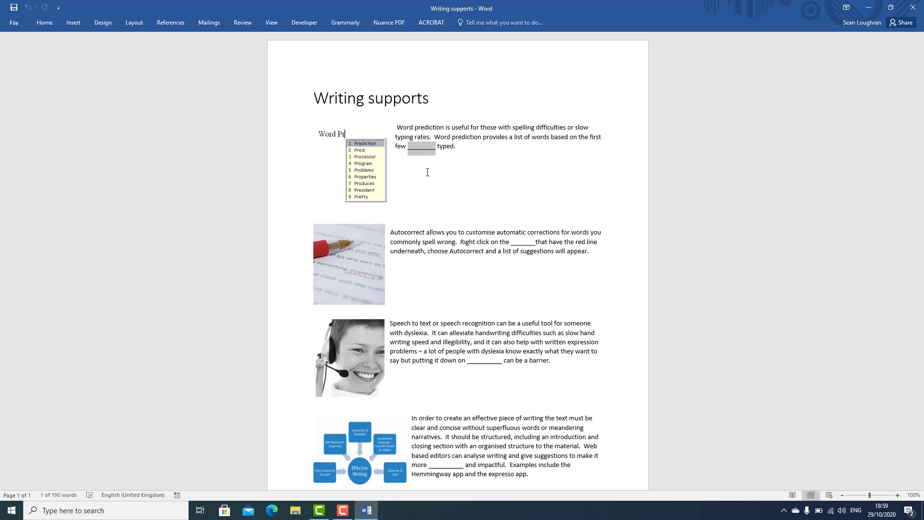
click(531, 280)
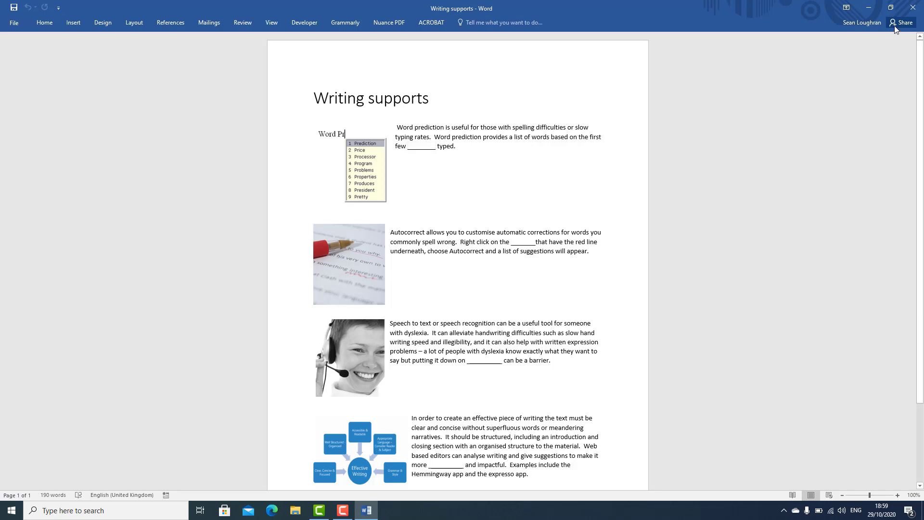
click(914, 7)
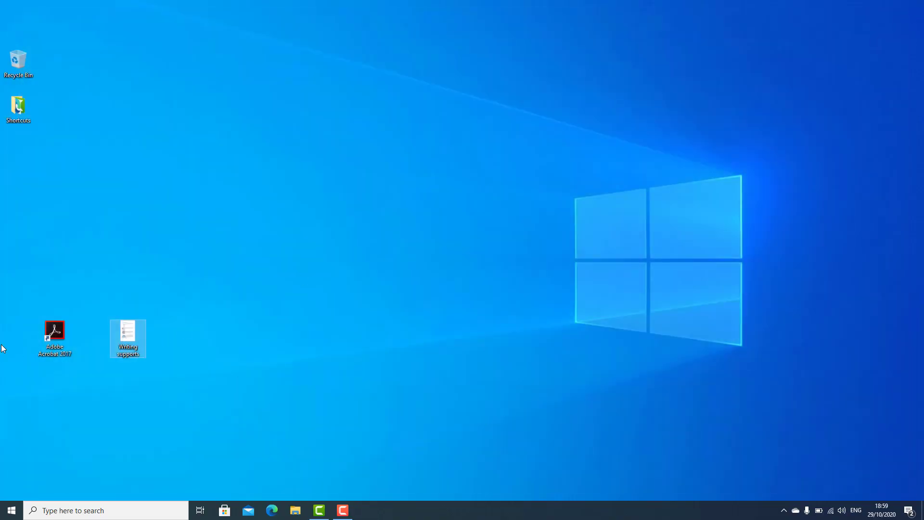
Open the Writing supports Word document from the desktop with Adobe Acrobat 2017 to convert it to PDF.
right_click(126, 330)
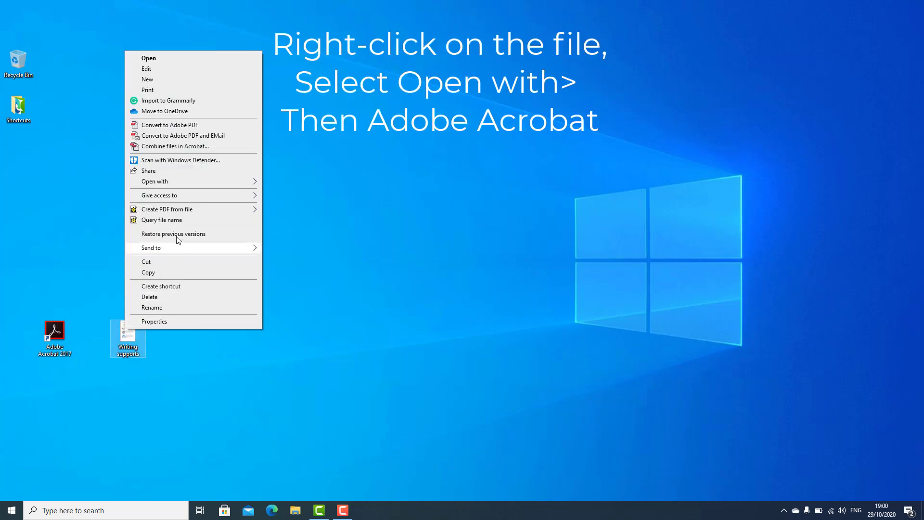
mouse_move(174, 185)
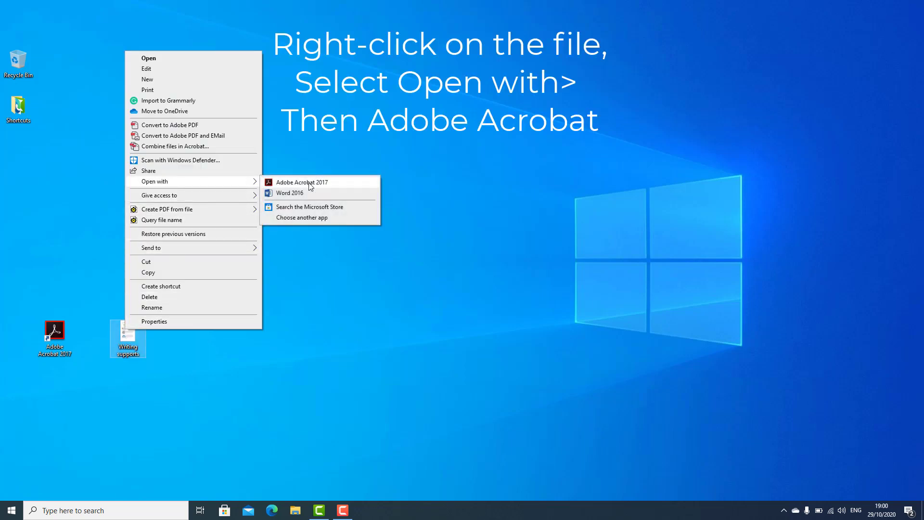
click(310, 183)
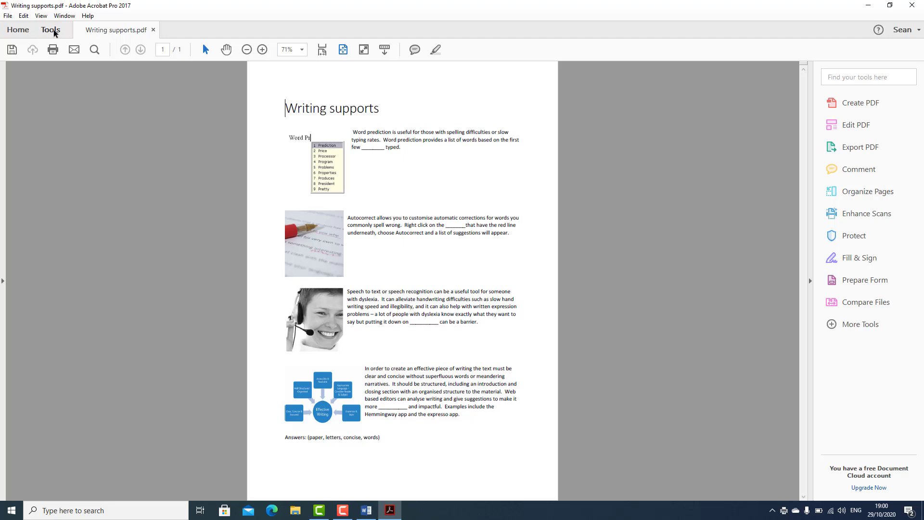
Create a fillable form from Writing supports.pdf with Prepare Form, saving the PDF to the Desktop as Writing supports.
click(54, 31)
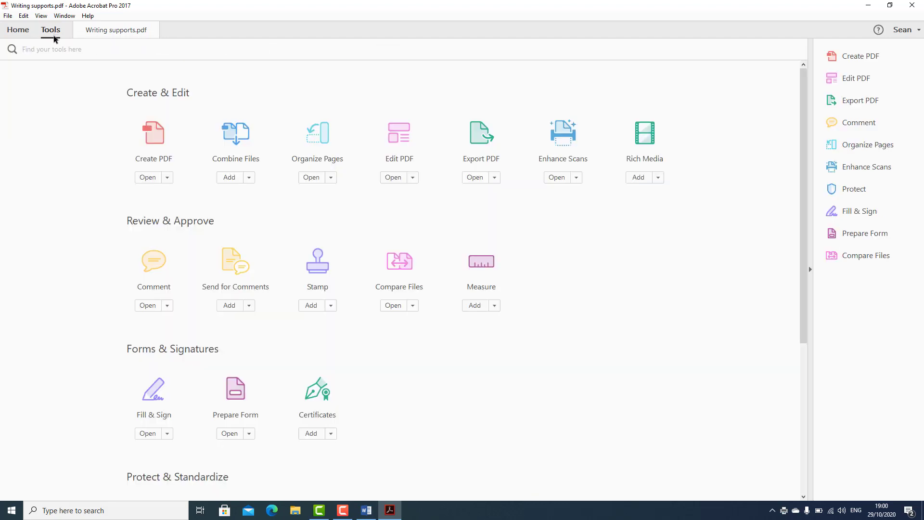
click(235, 392)
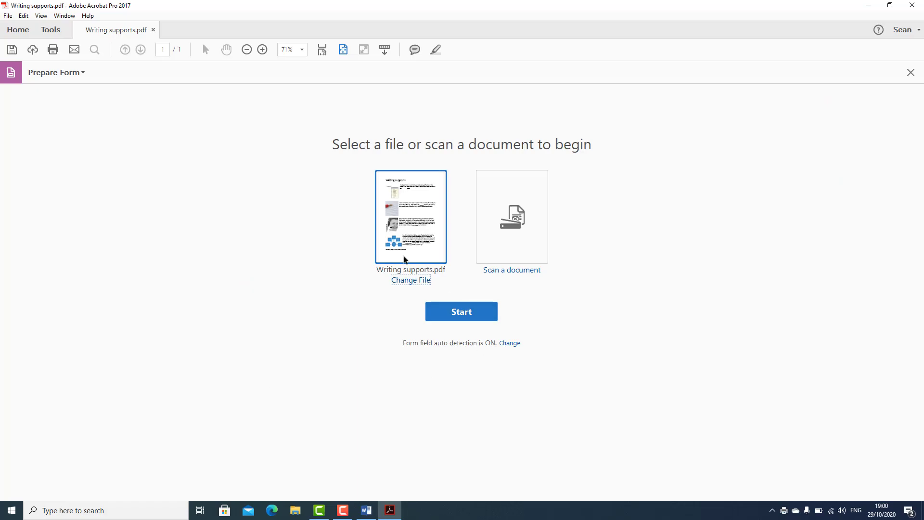
click(464, 315)
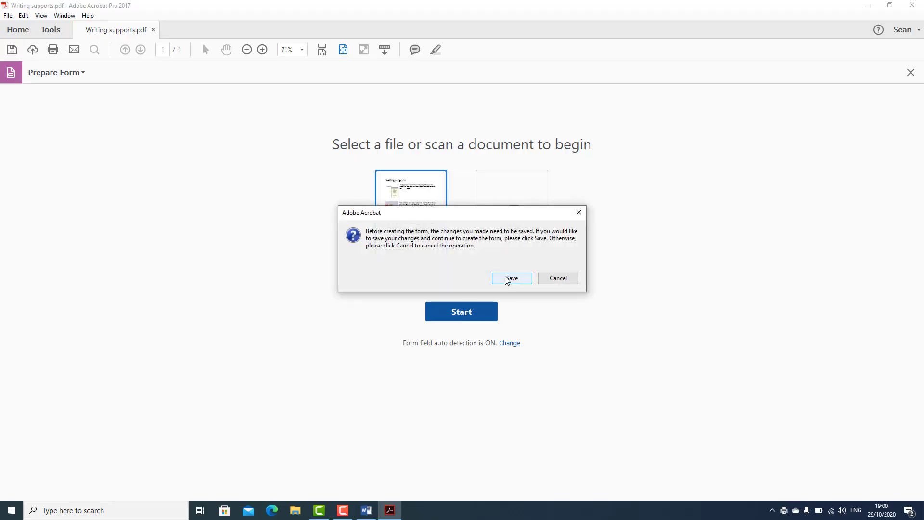
click(508, 280)
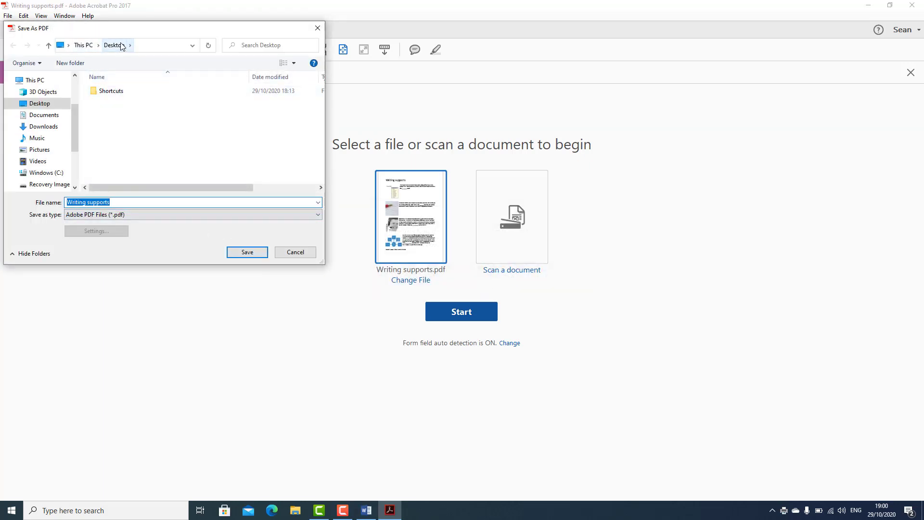
click(253, 255)
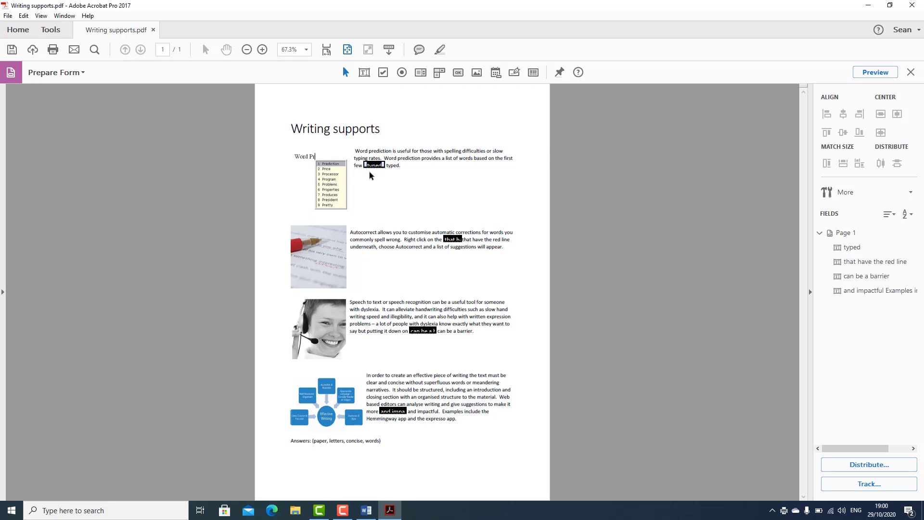
click(380, 166)
Leave form editing and close Acrobat, saving the form over the existing Writing supports PDF on the Desktop.
click(911, 73)
click(915, 11)
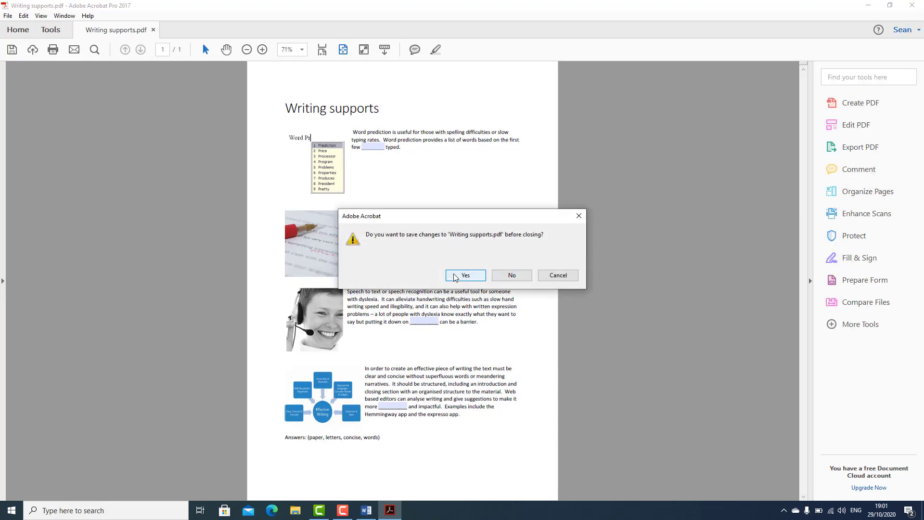
click(456, 276)
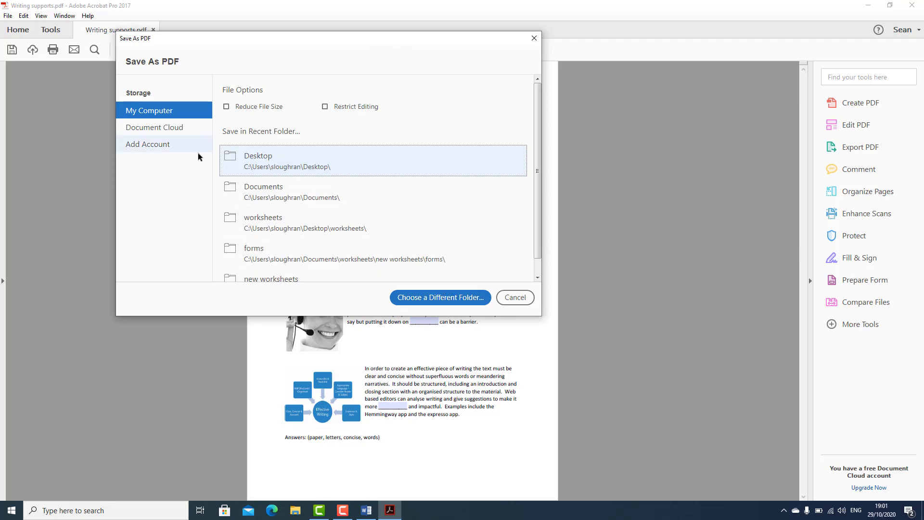
click(246, 167)
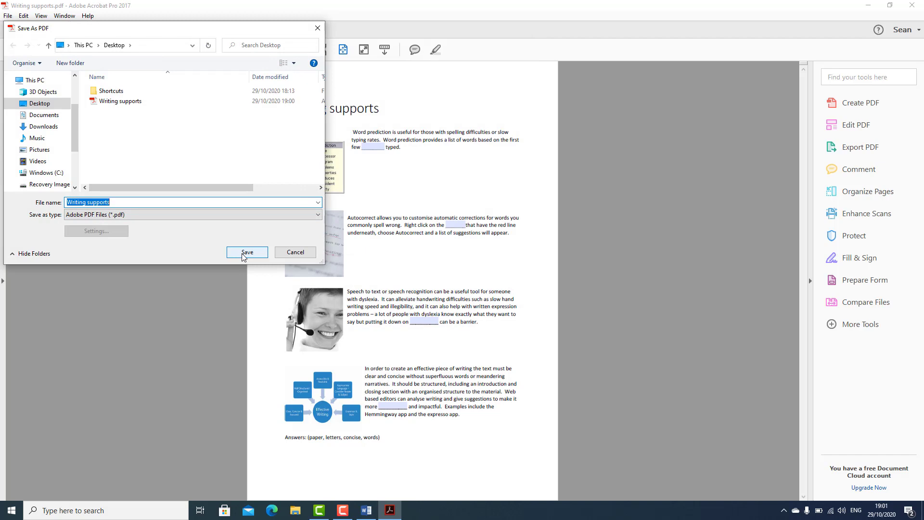
click(245, 252)
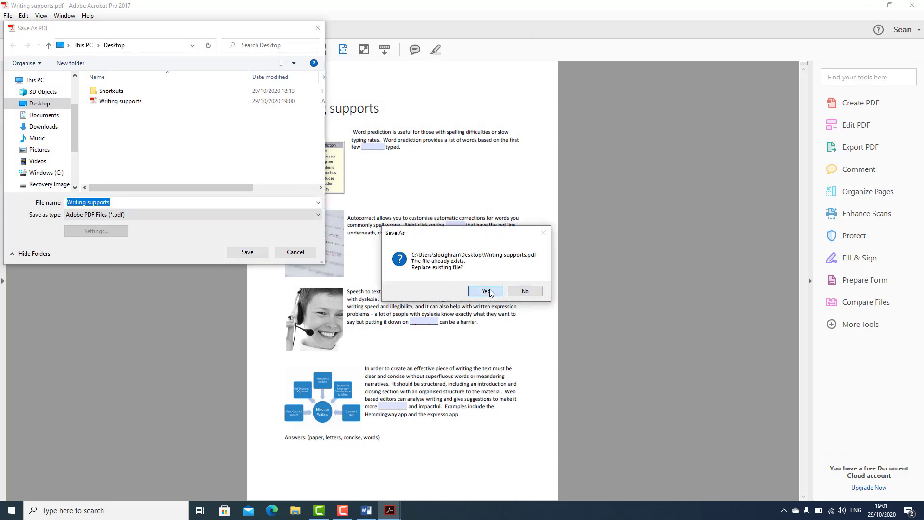
click(489, 290)
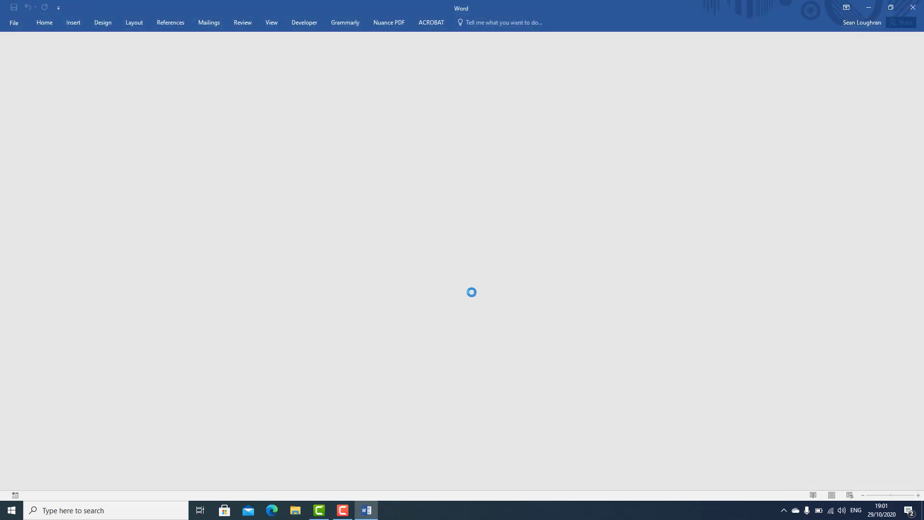
Close the empty Word window and move the Writing supports PDF beside the Word document on the desktop.
click(913, 7)
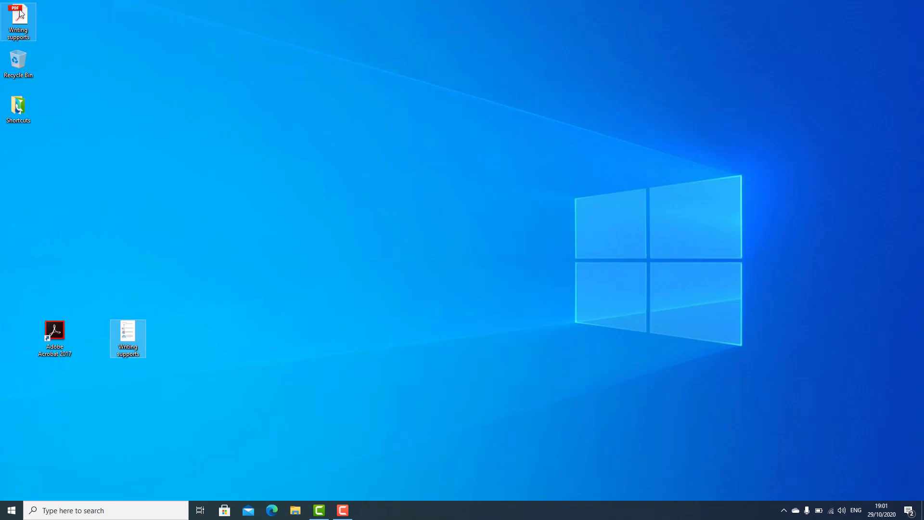
drag(20, 17, 174, 252)
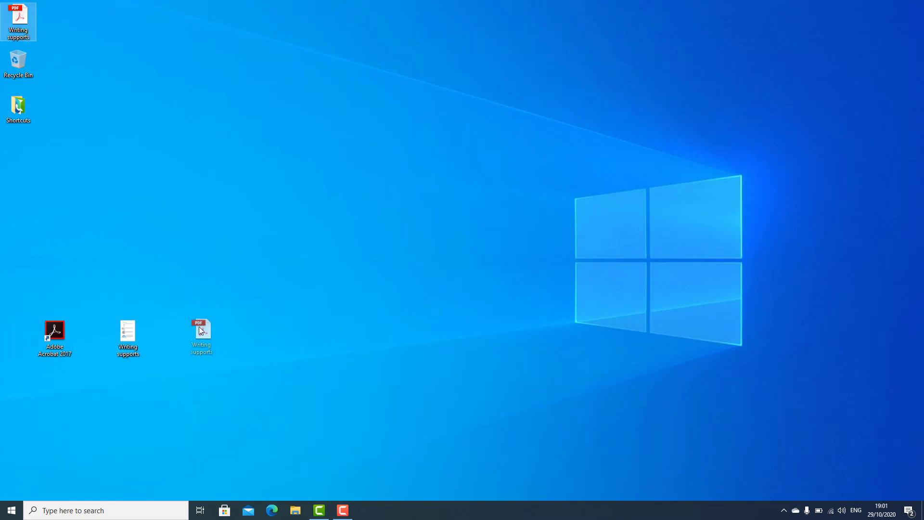
drag(187, 328, 189, 329)
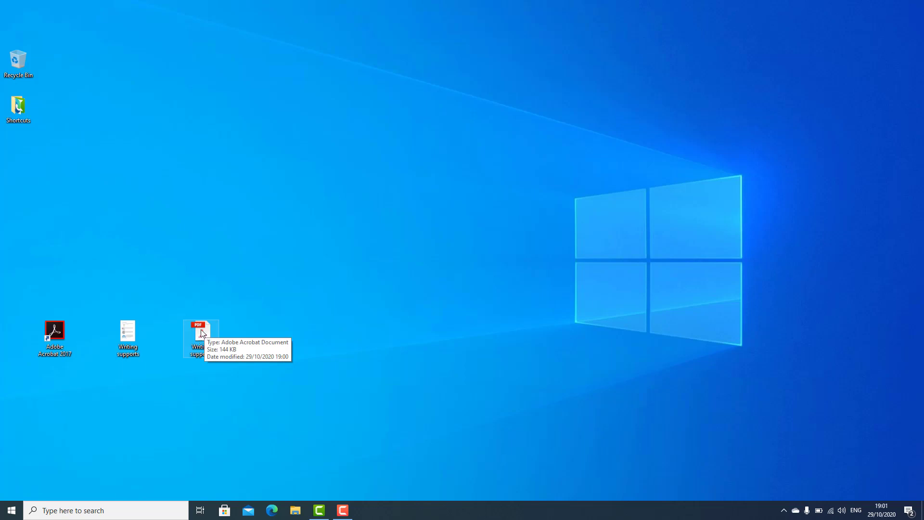
right_click(196, 334)
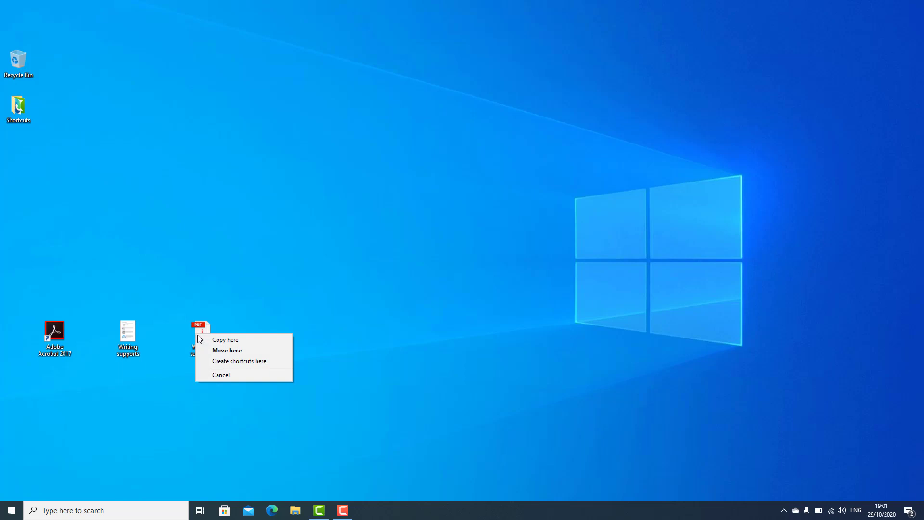
click(273, 316)
right_click(206, 334)
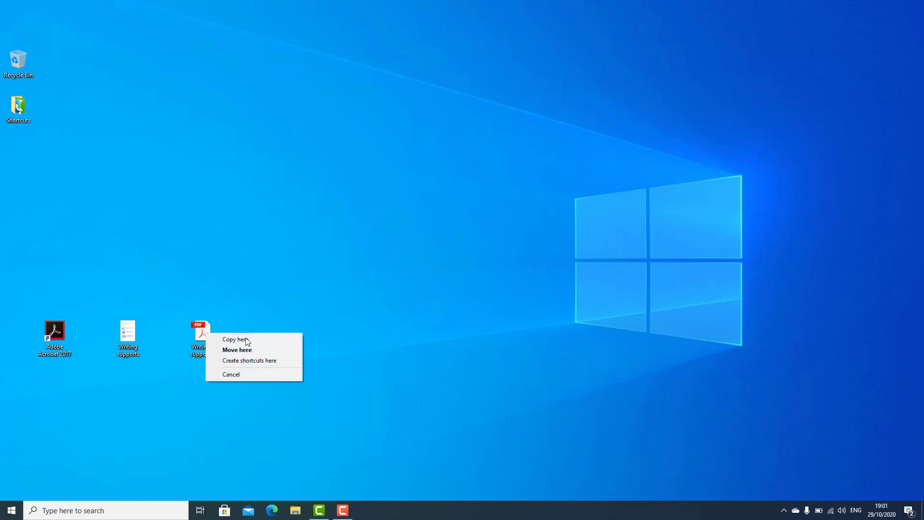
click(220, 312)
Open the Writing supports PDF from the desktop in Microsoft Edge.
right_click(202, 335)
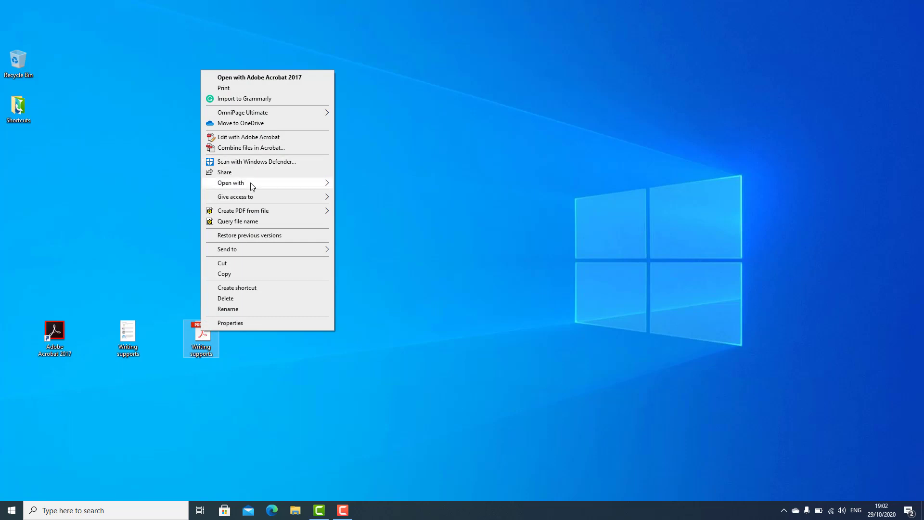
mouse_move(251, 186)
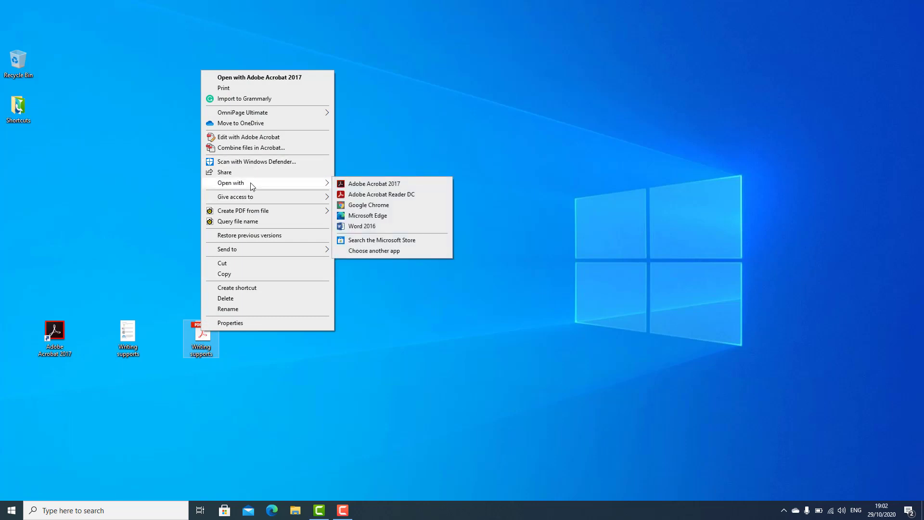
click(373, 217)
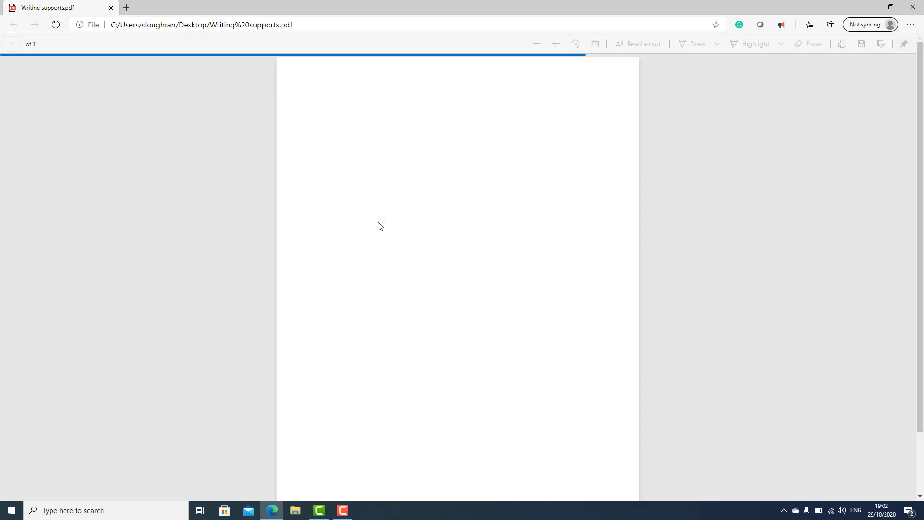
Listen to the worksheet with Read aloud, skip ahead to the Autocorrect paragraph, and close the reader.
drag(396, 111, 390, 110)
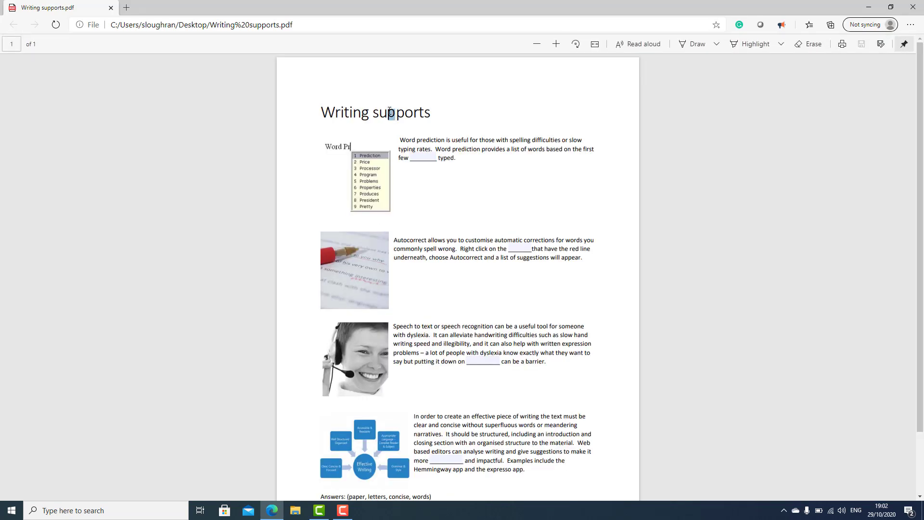
click(647, 48)
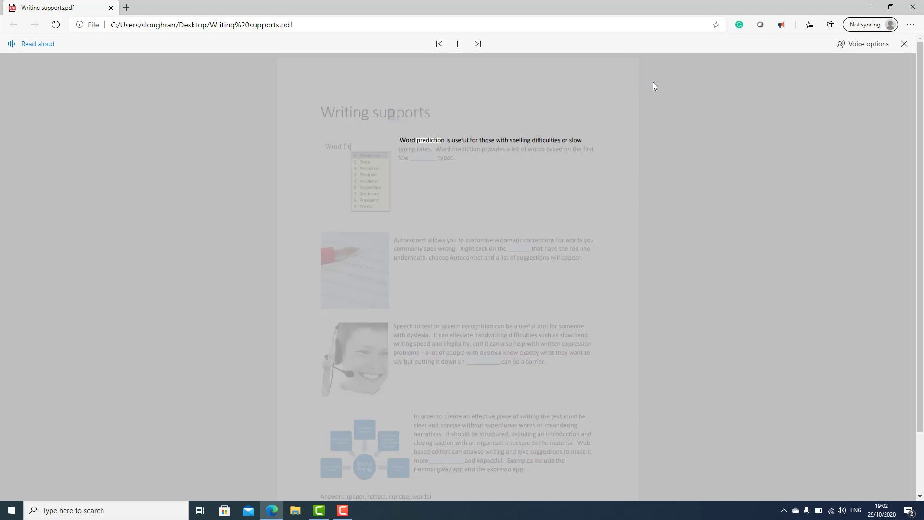
click(478, 44)
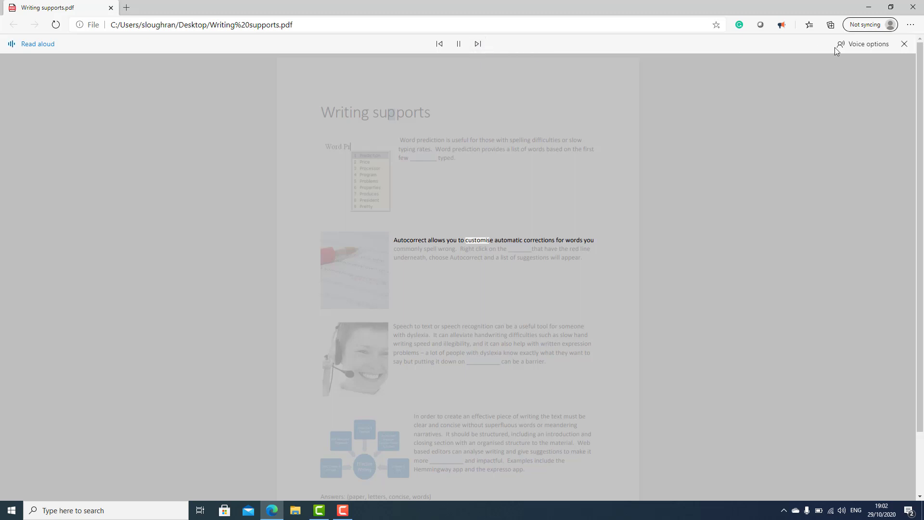
click(905, 44)
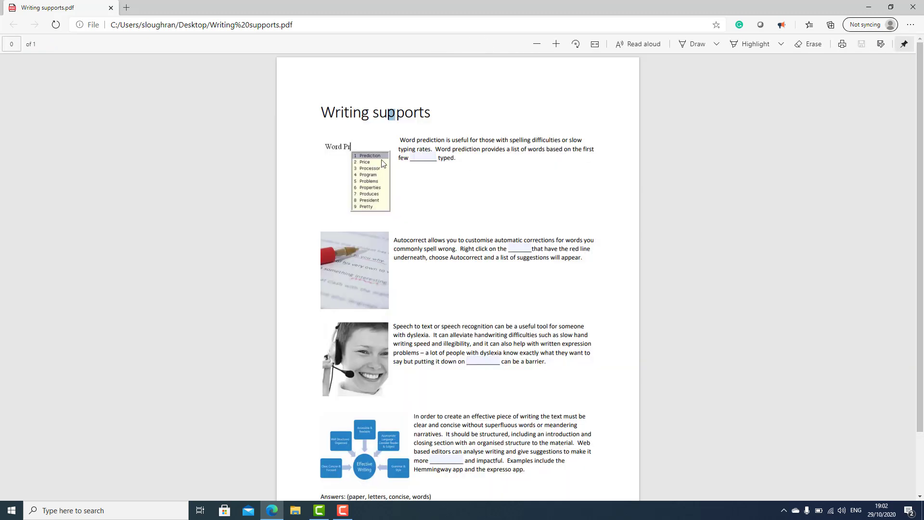
Fill the word prediction paragraph's blank with "letters" and the Autocorrect paragraph's blank with "words".
click(407, 152)
text(LE)
key(BackSpace)
text(etters)
key(Tab)
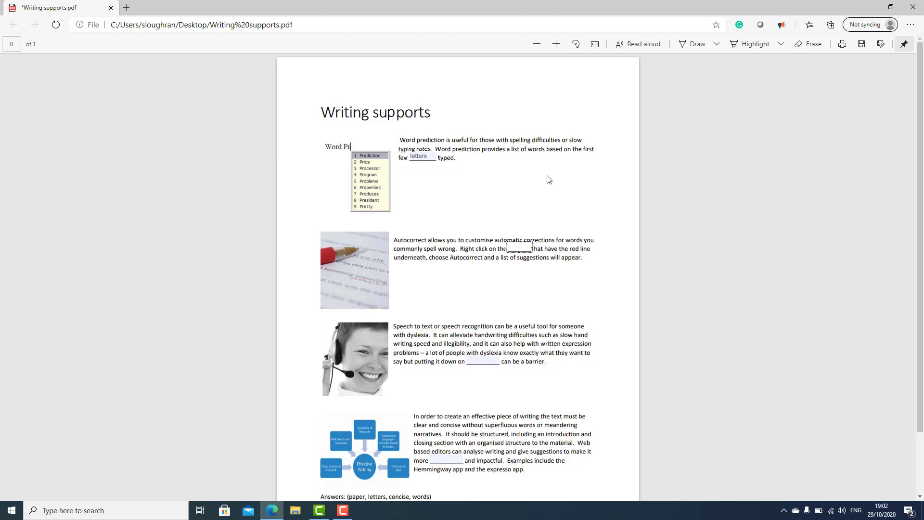
text(words)
Save the filled-in Writing supports PDF and close the browser window.
click(905, 45)
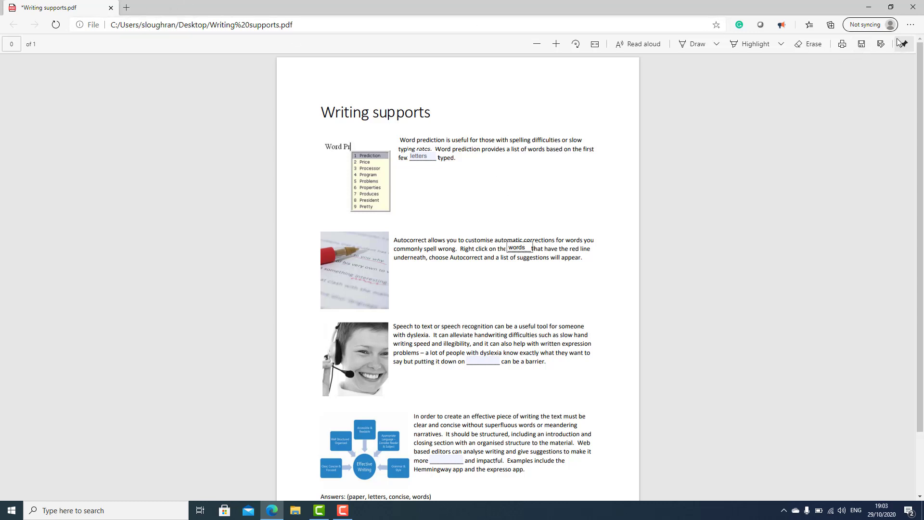
click(862, 44)
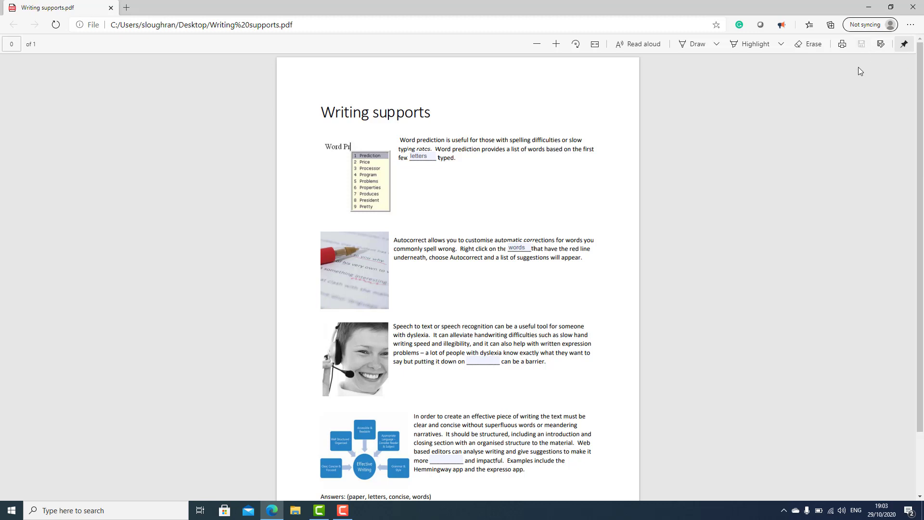
click(913, 9)
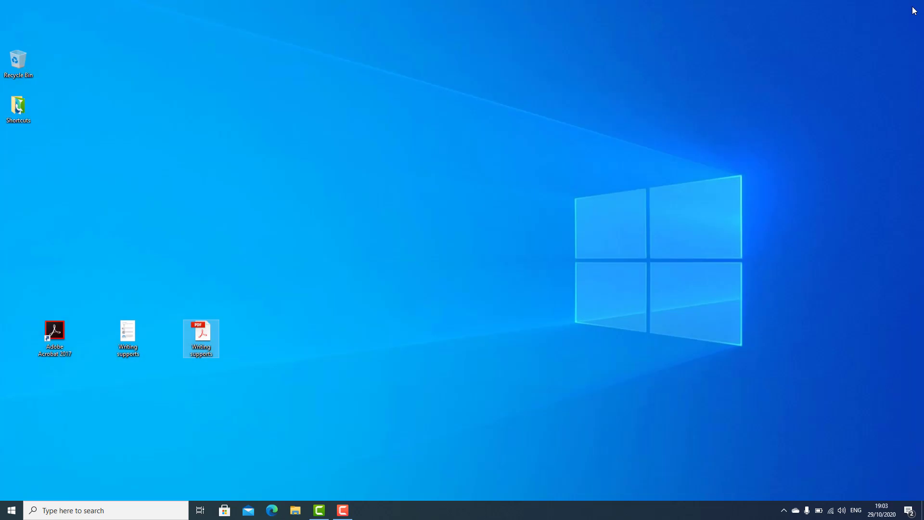
Reopen the Writing supports PDF in Adobe Acrobat to check the saved answers, and close it again.
double_click(206, 333)
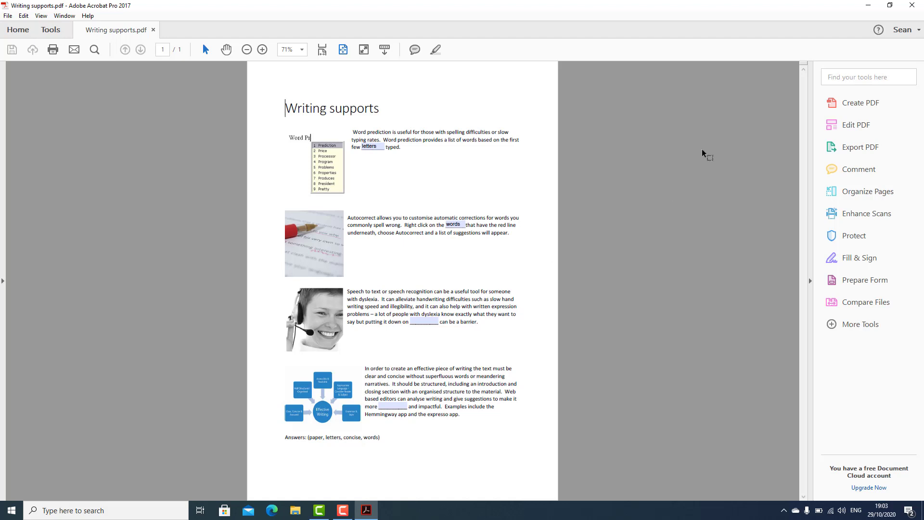
click(915, 9)
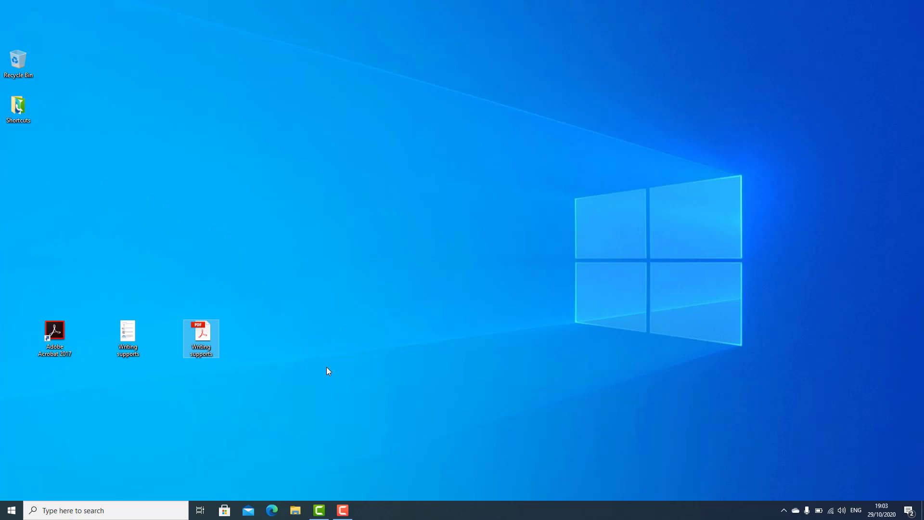
Launch Adobe Acrobat and start the Prepare Form tool.
click(56, 329)
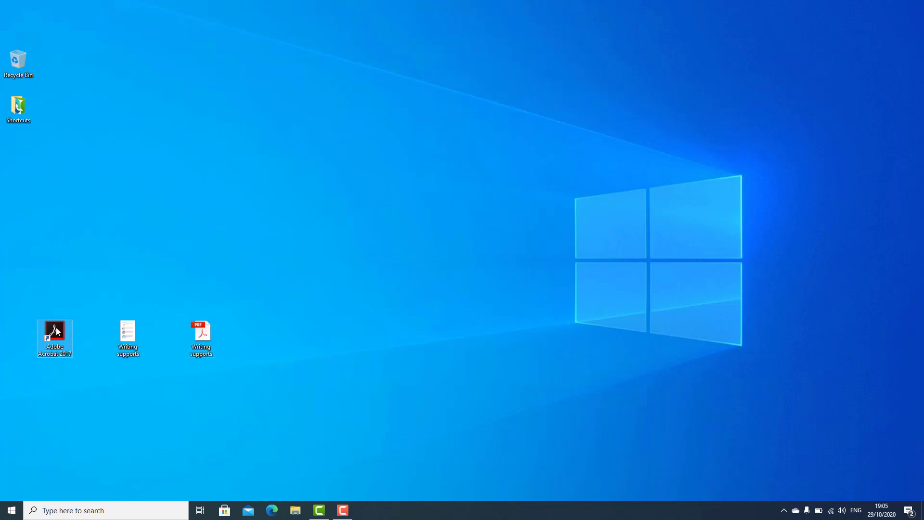
double_click(55, 330)
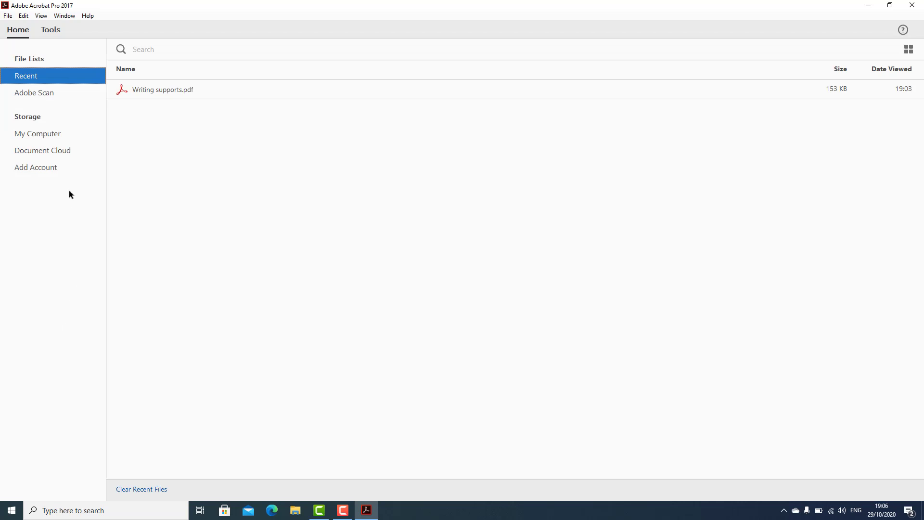
click(54, 29)
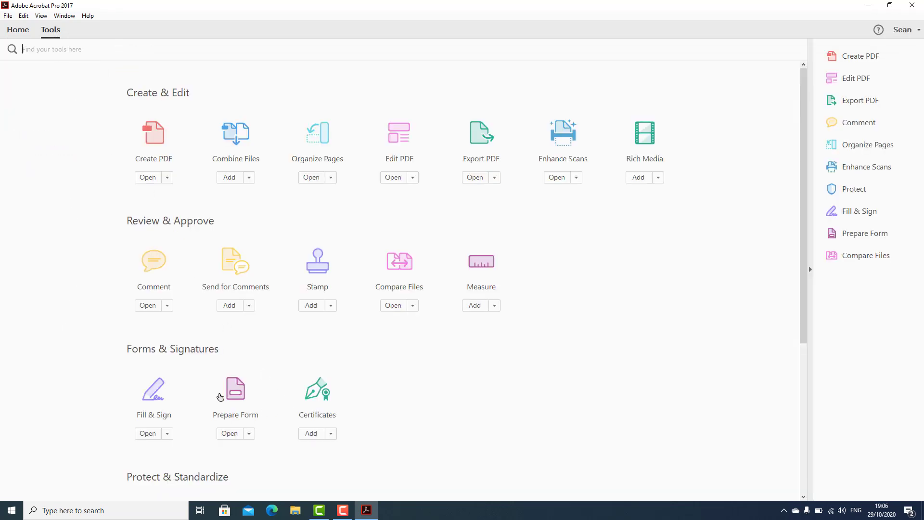
click(231, 394)
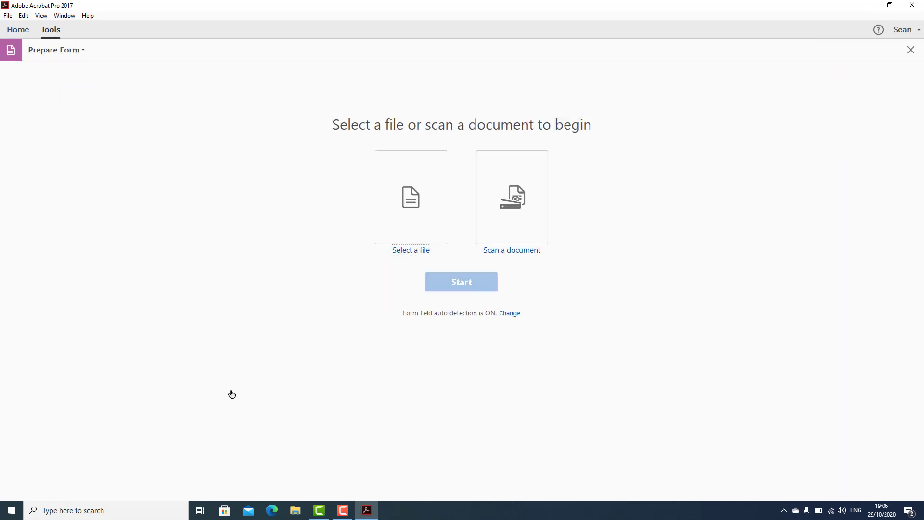
Scan the paper worksheet into a form as a colour picture, using the Epson scanner's default settings.
click(512, 197)
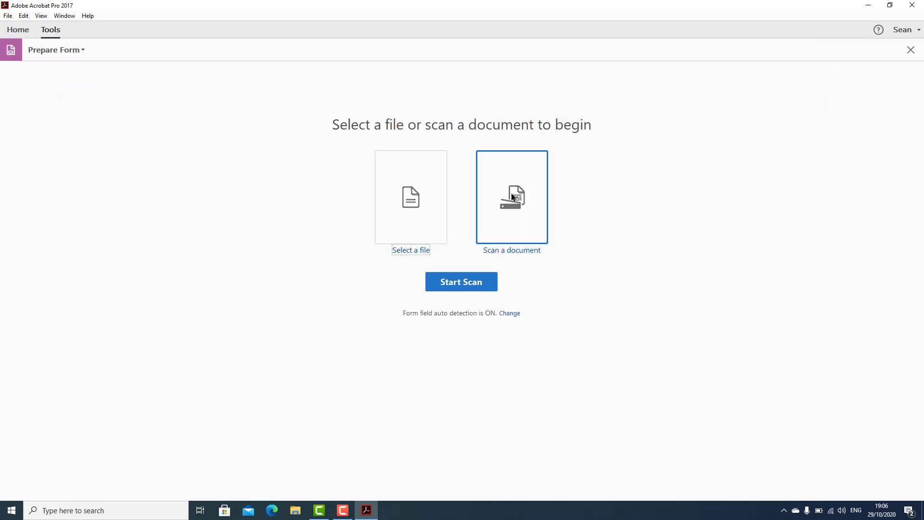
click(461, 282)
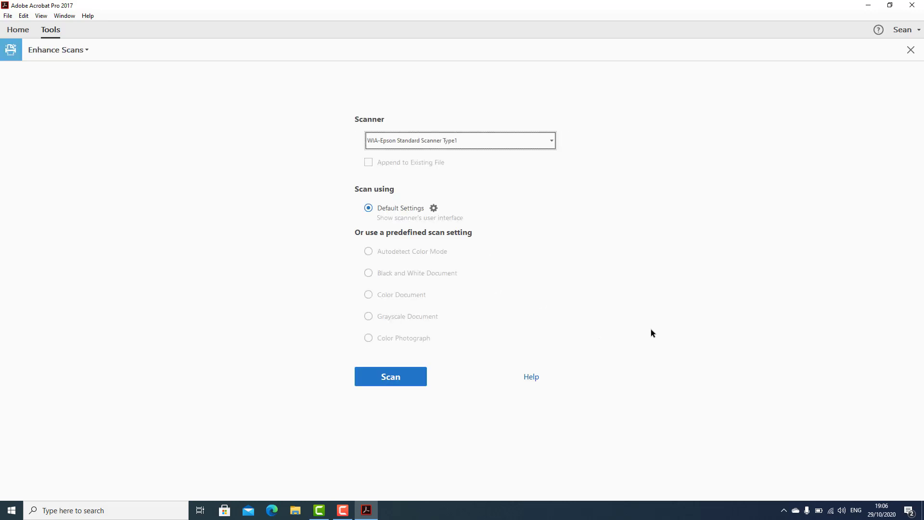
click(390, 382)
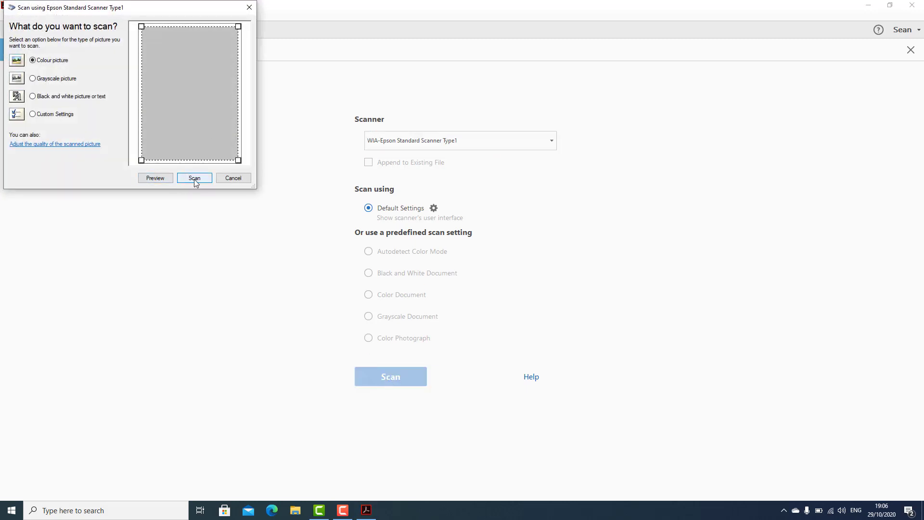
click(195, 177)
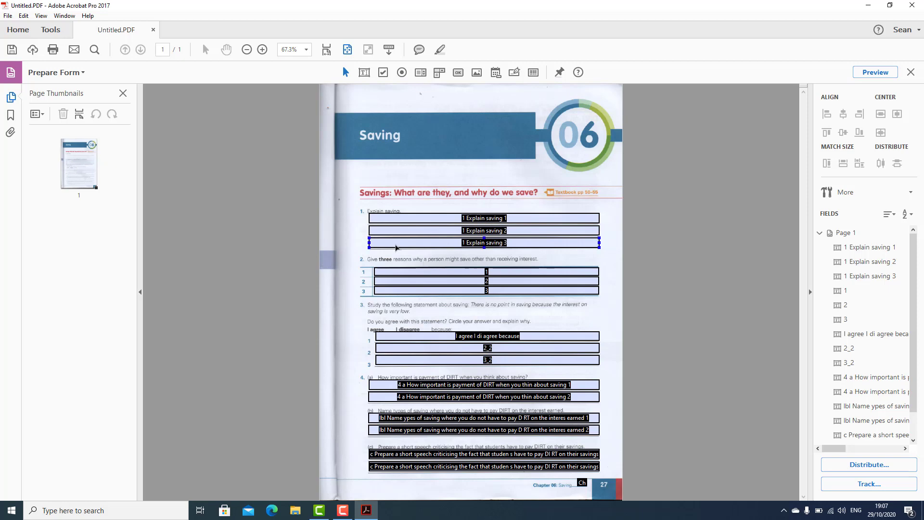
Add two radio buttons of one group to question 3, one after "I agree" and one after "I disagree".
click(385, 219)
click(401, 73)
key(Escape)
click(401, 73)
click(392, 326)
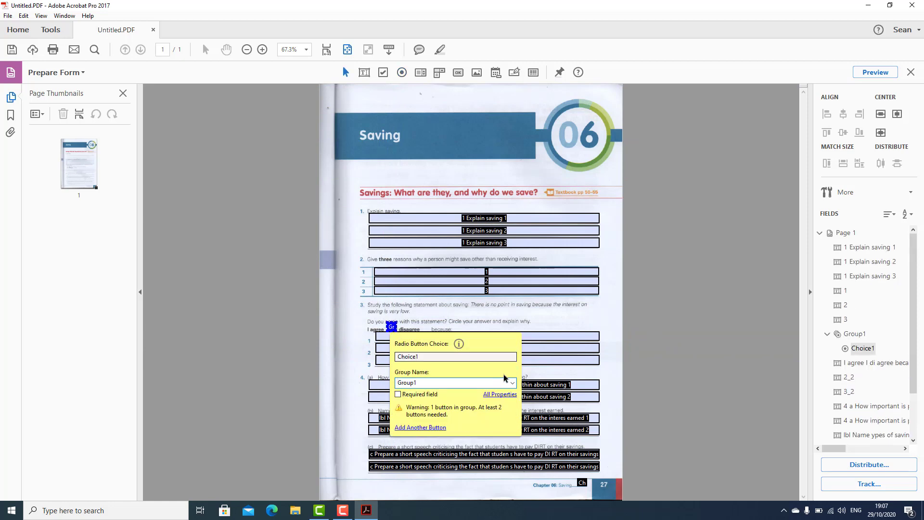
click(402, 73)
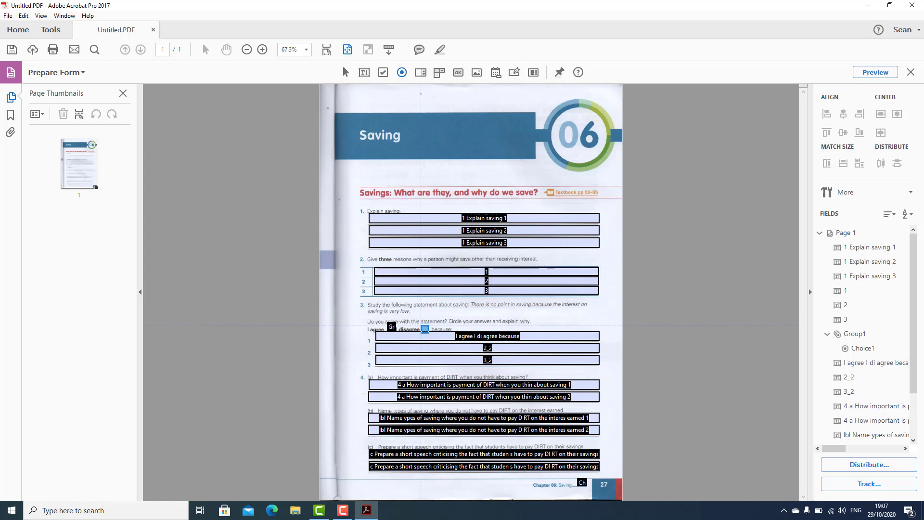
click(425, 328)
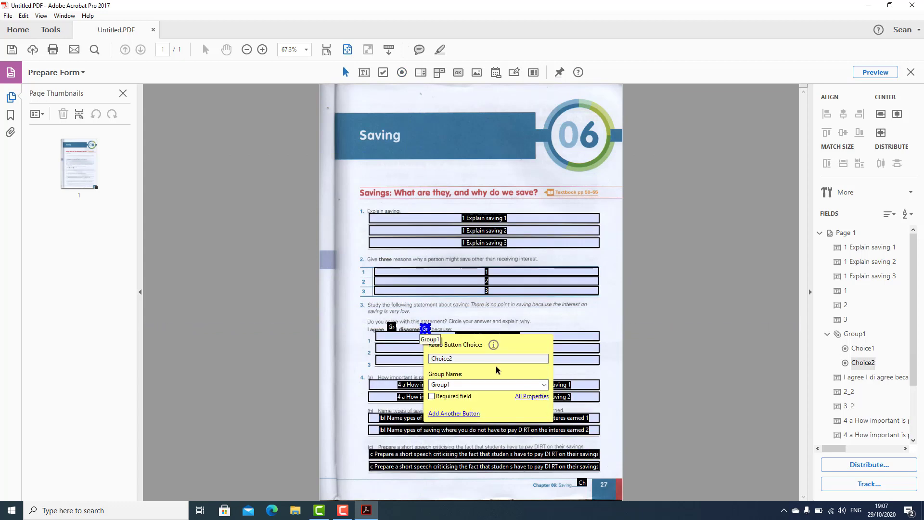
click(676, 244)
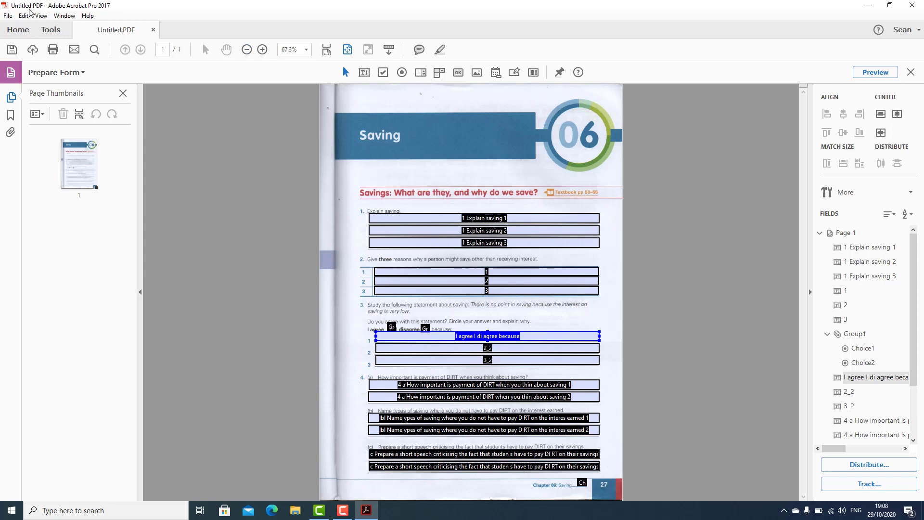
Save the scanned form to the Desktop as Savings and close Acrobat.
click(11, 49)
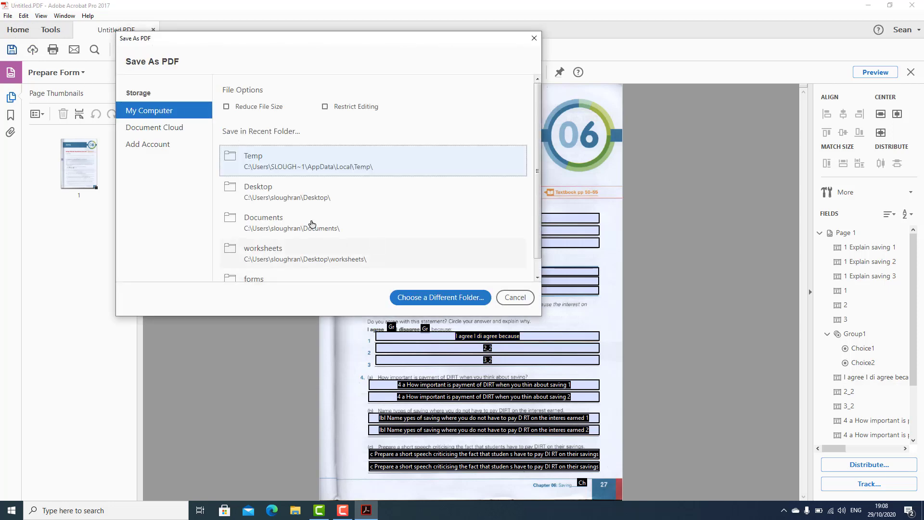
click(293, 200)
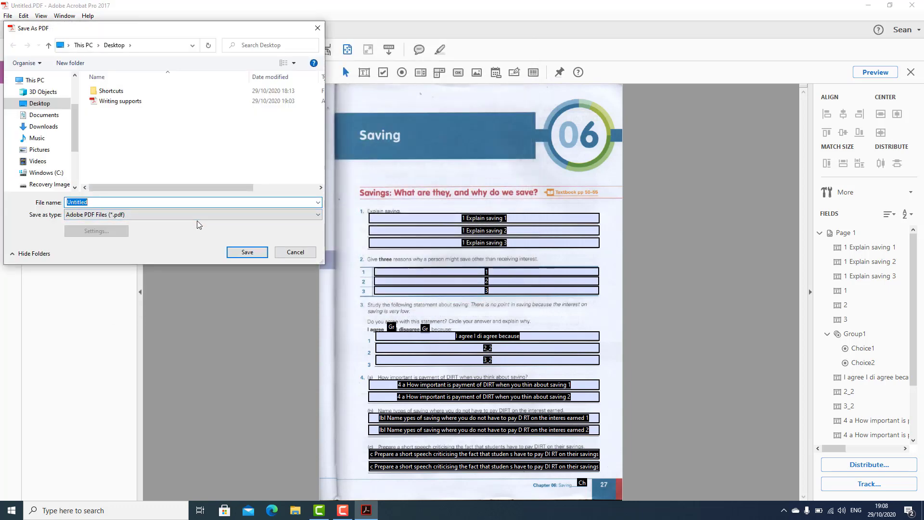
text(Savingds)
click(248, 254)
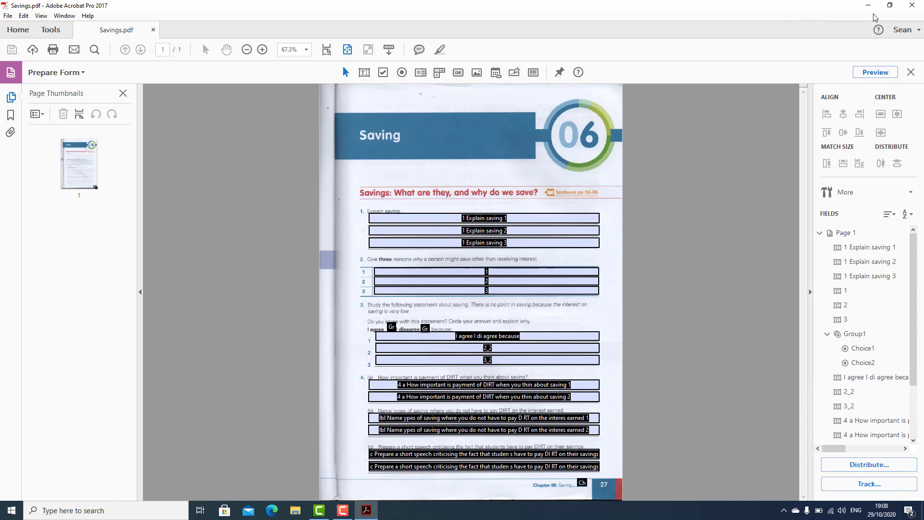
click(903, 12)
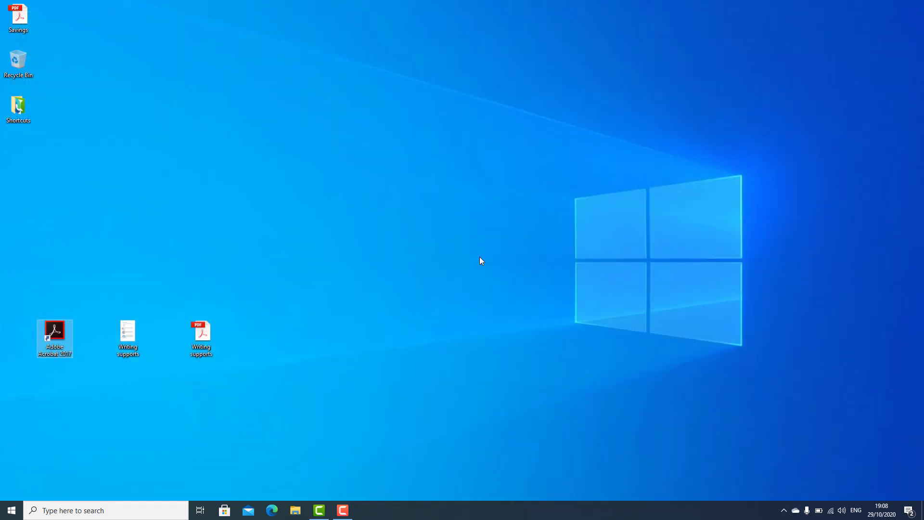
Place the Savings PDF above the Writing supports PDF on the desktop and open it in Microsoft Edge.
drag(31, 19, 208, 266)
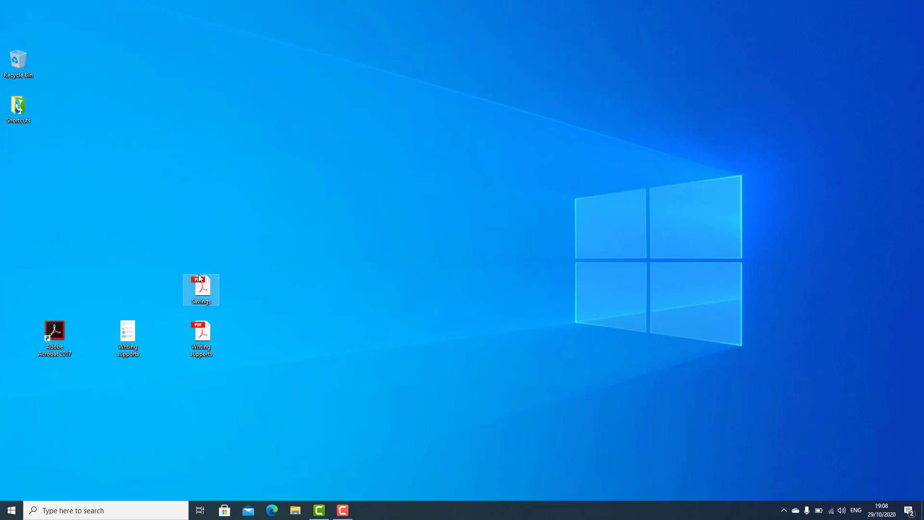
right_click(201, 288)
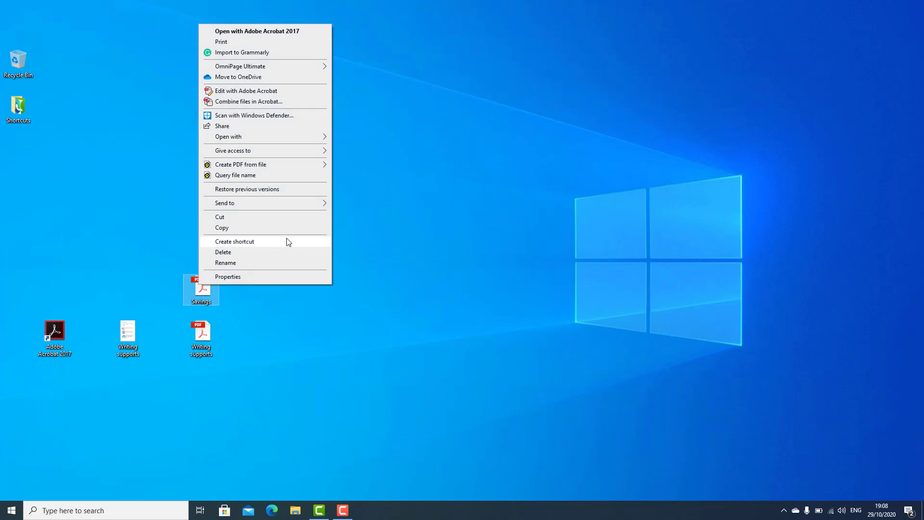
mouse_move(252, 138)
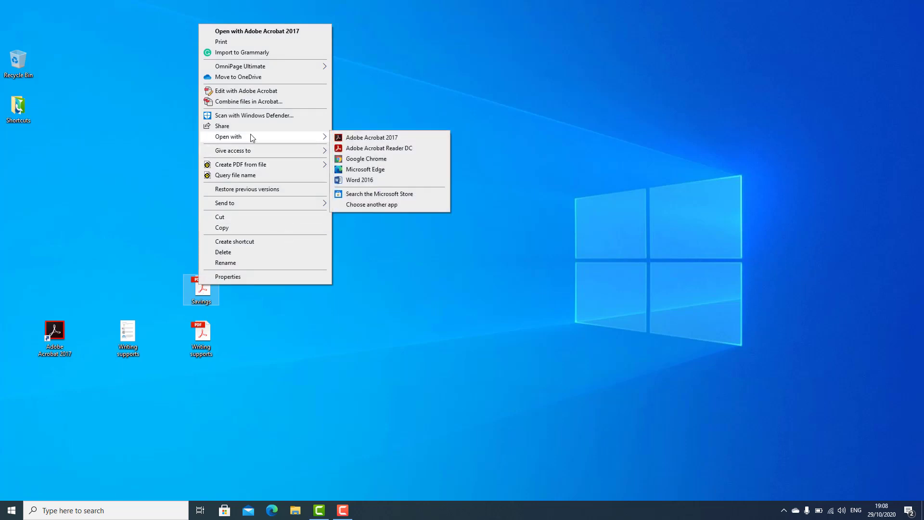
click(377, 169)
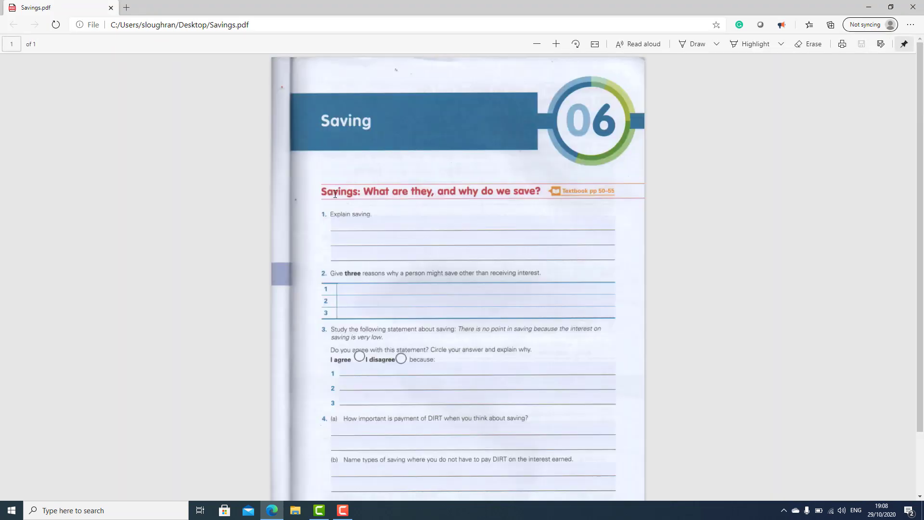
Listen to the scanned Saving worksheet with Read aloud and close the reader.
click(649, 47)
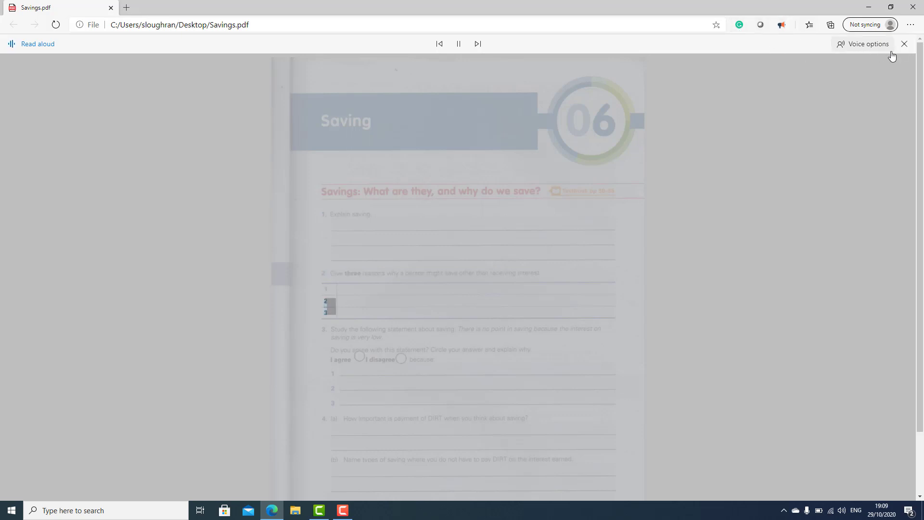
click(904, 43)
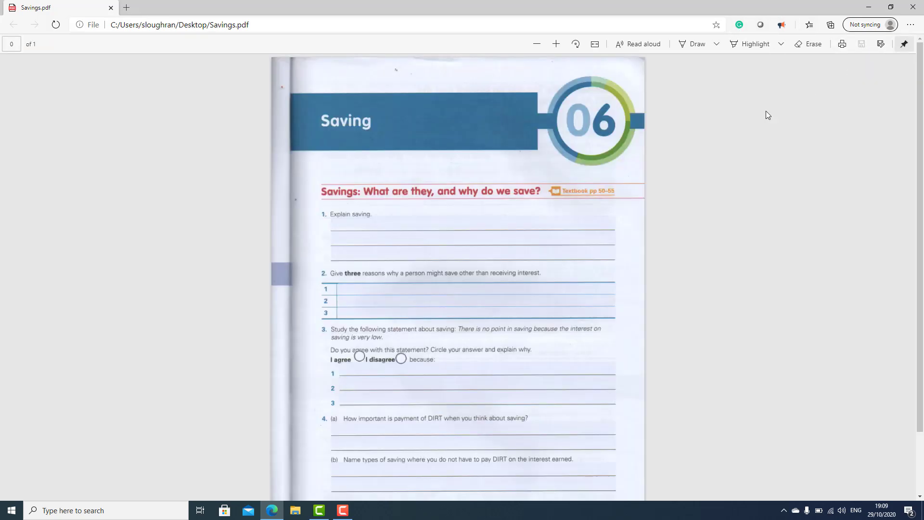
Answer "Explain saving" with "accumulate money" on its first line and select "I disagree" in question 3.
click(352, 232)
text(a)
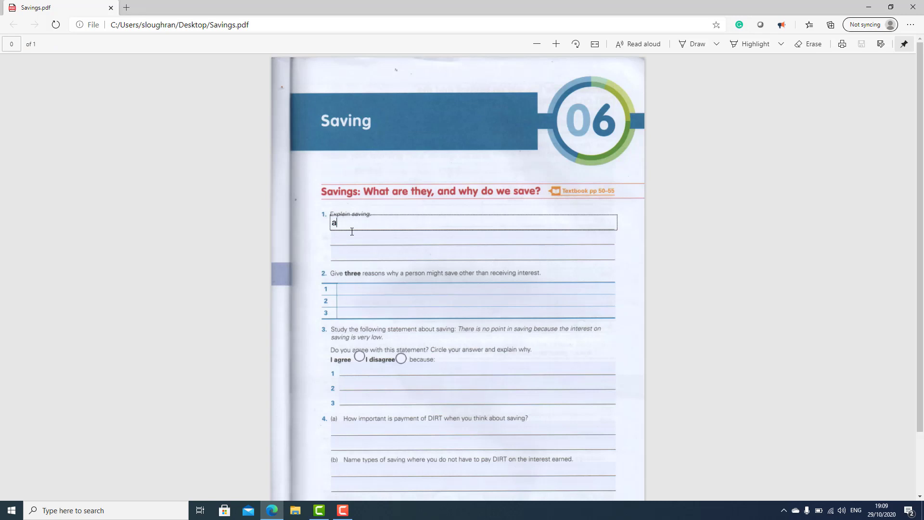
text(ccumulate money)
click(400, 359)
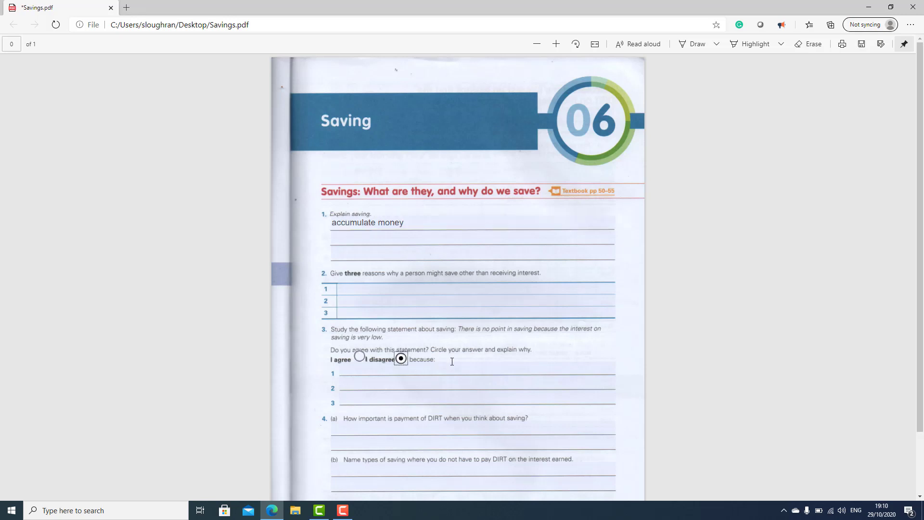
click(360, 356)
click(401, 359)
Save the filled-in Savings PDF and close the browser window.
click(862, 45)
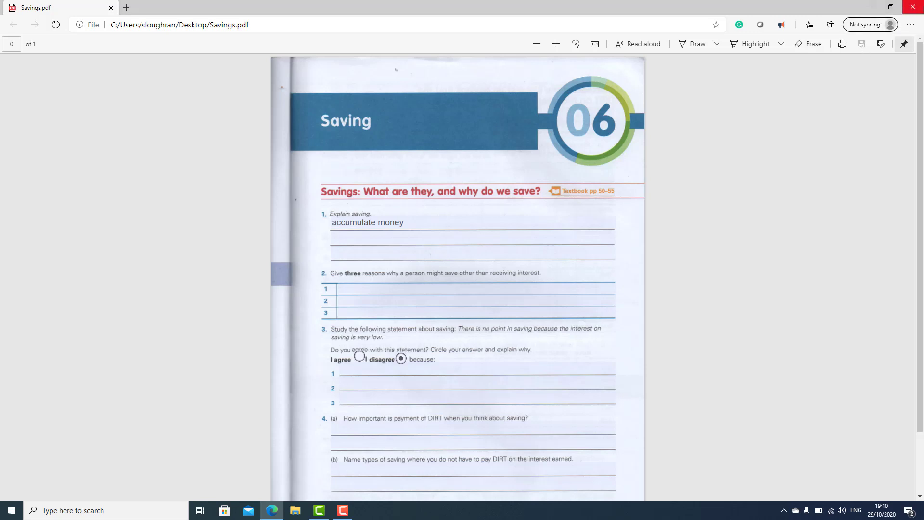
click(912, 8)
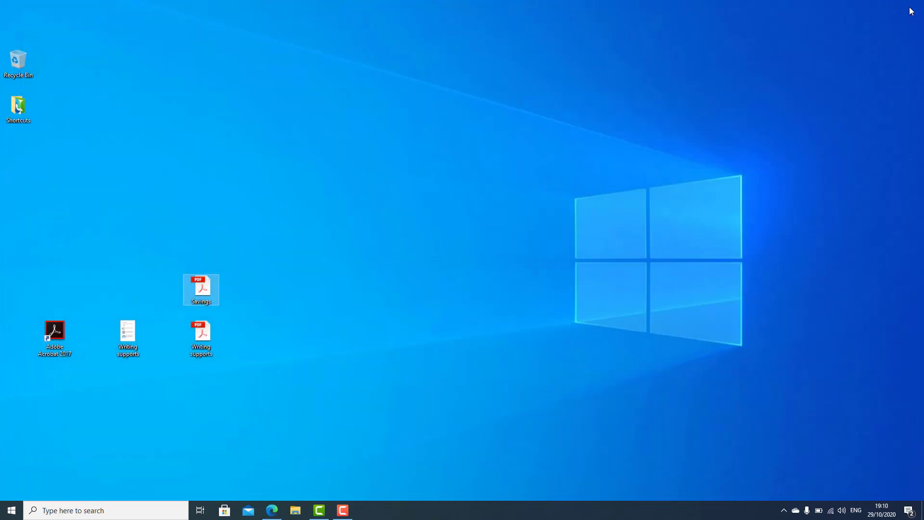
Reopen the Savings PDF in Adobe Acrobat to check the saved answers, step through its first fields, and close it.
double_click(202, 286)
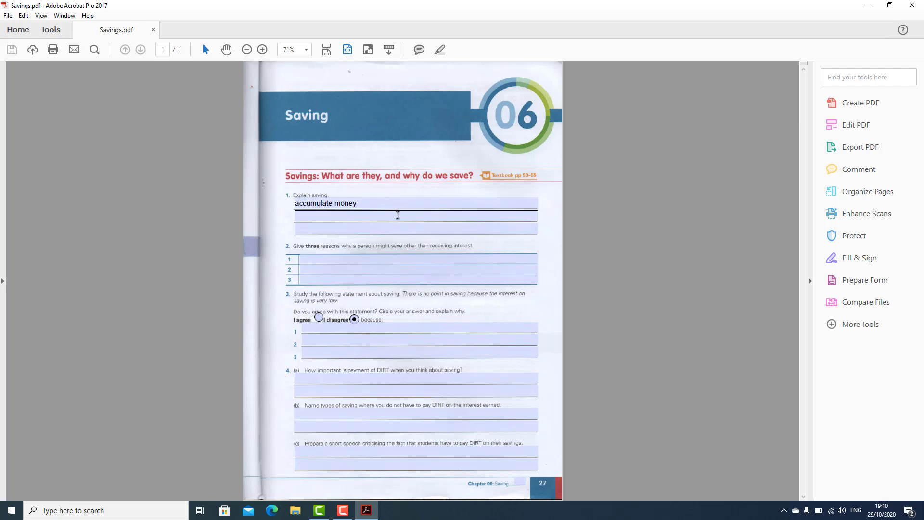
click(393, 203)
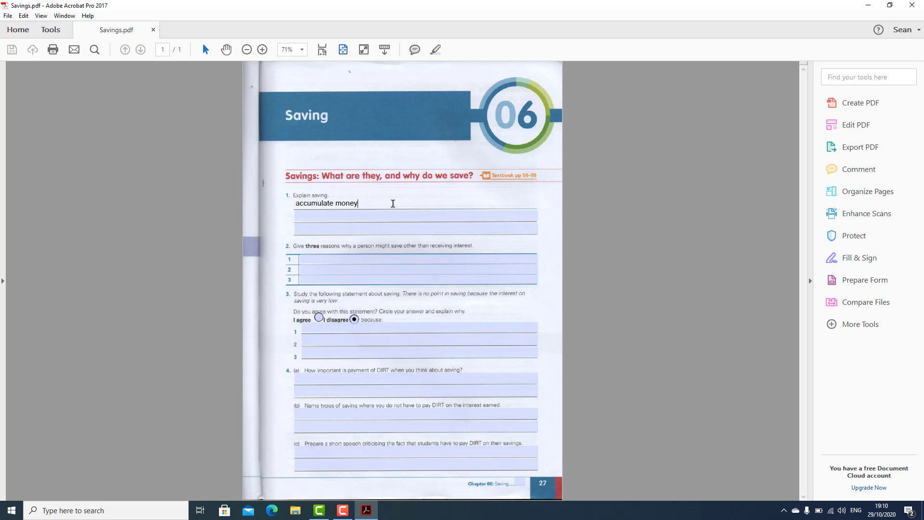
key(Tab)
key(Tab)
key(Tab)
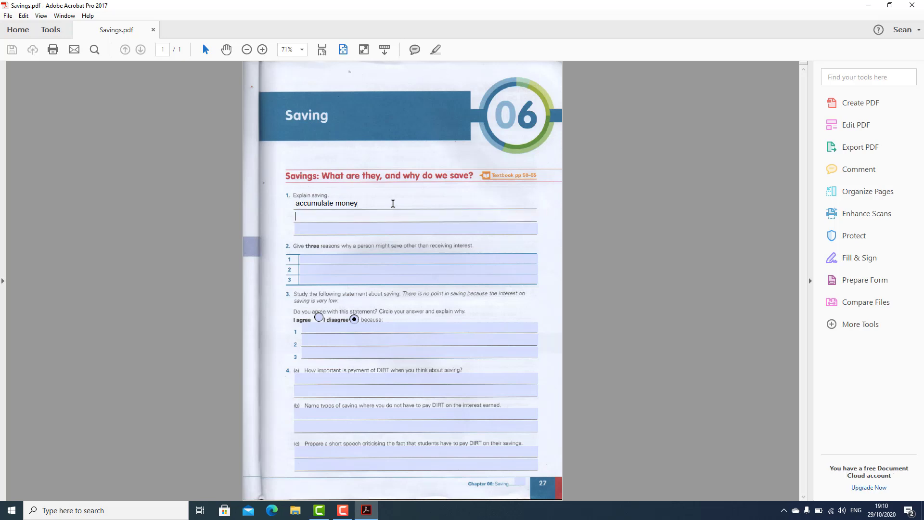
key(Tab)
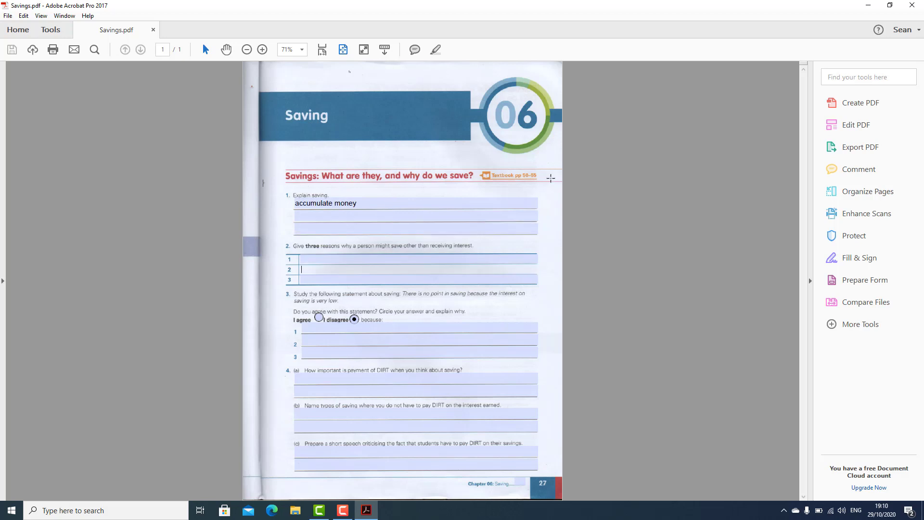
click(912, 4)
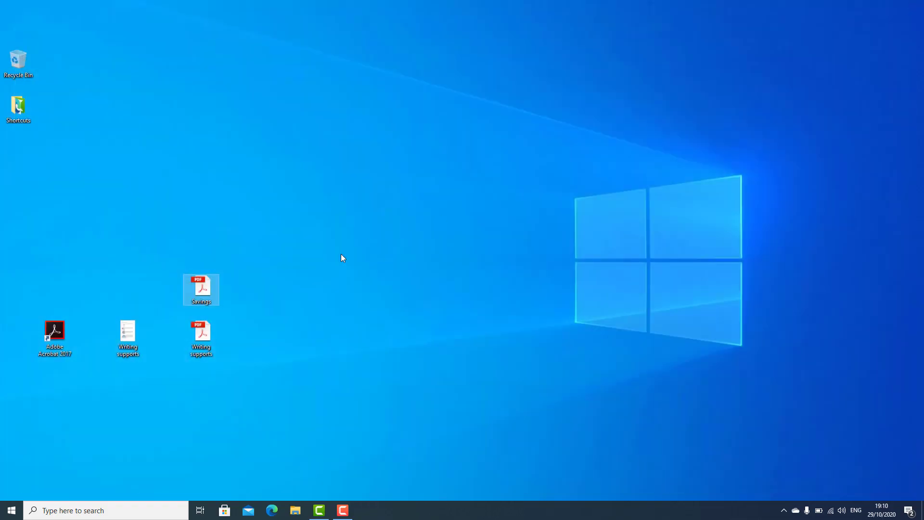